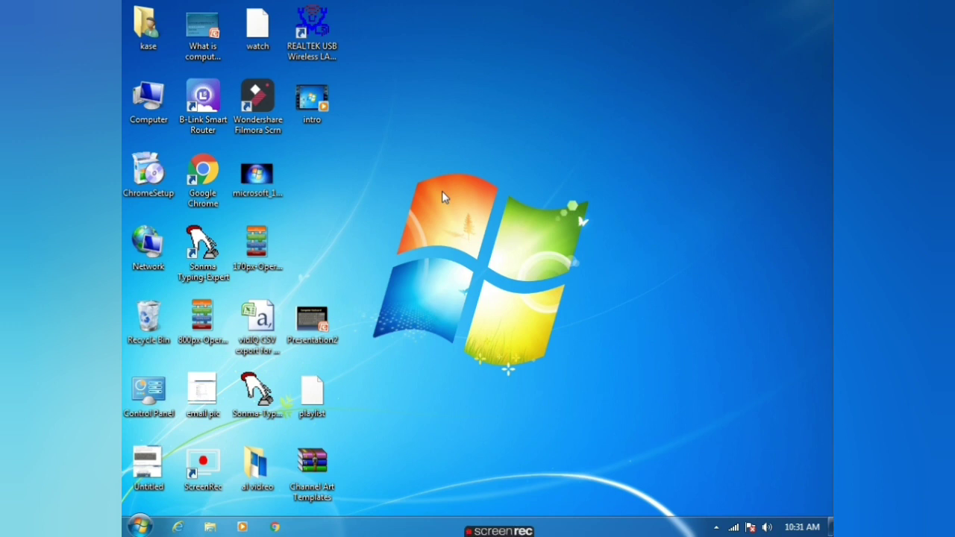
Step: Create a new folder on an empty area of the desktop and name it kase
right_click(441, 191)
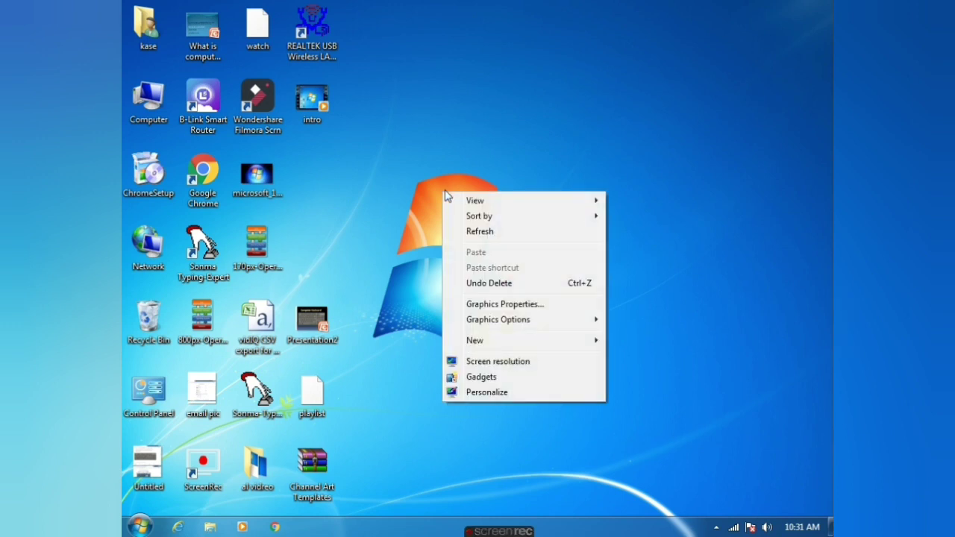
mouse_move(463, 202)
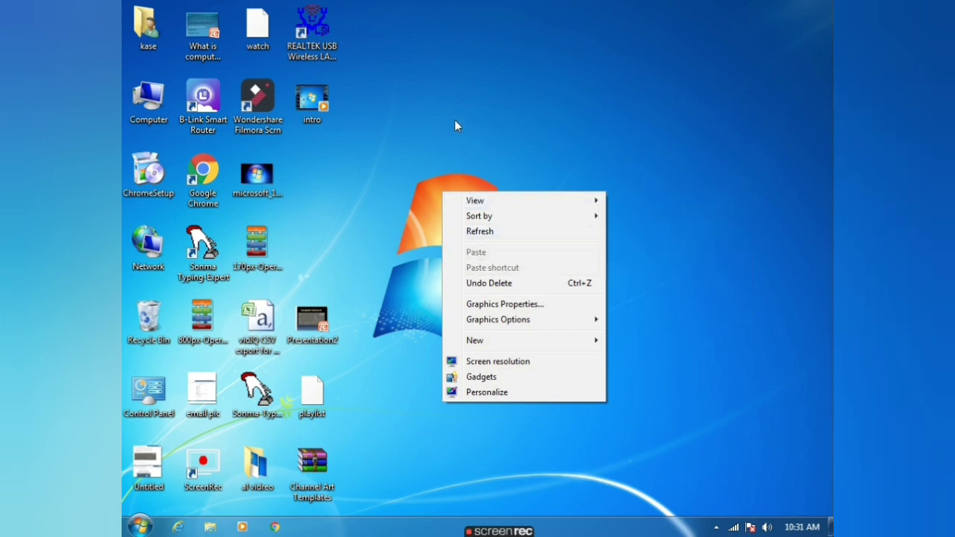
right_click(455, 121)
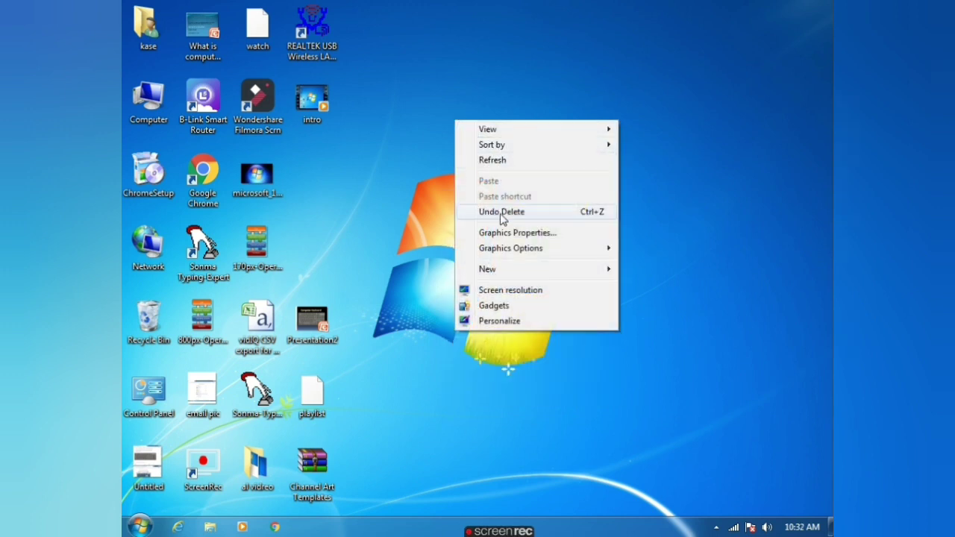
mouse_move(493, 276)
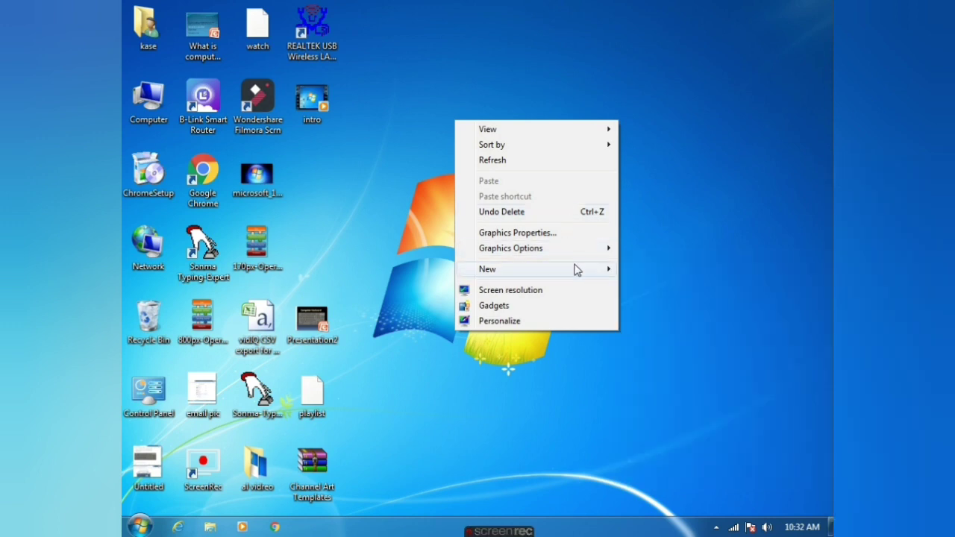
mouse_move(574, 269)
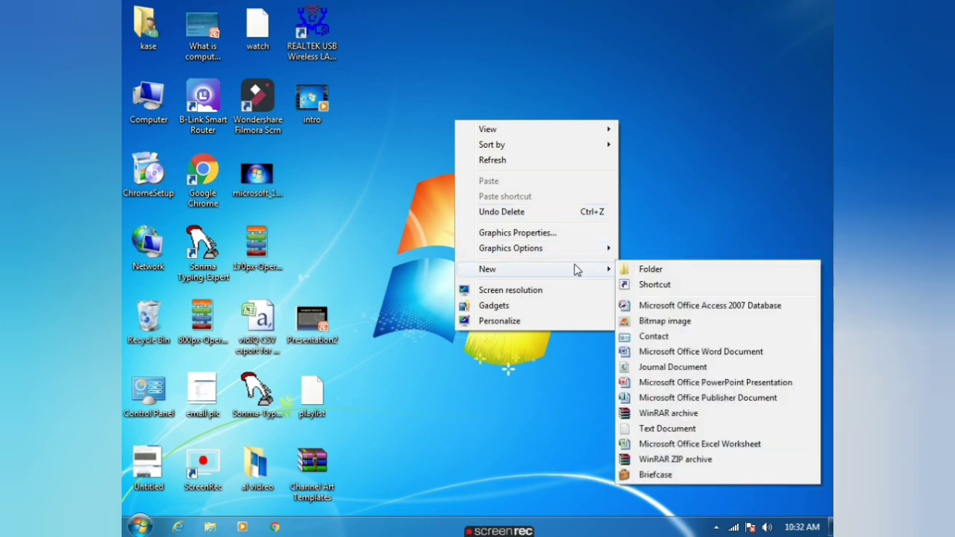
left_click(642, 269)
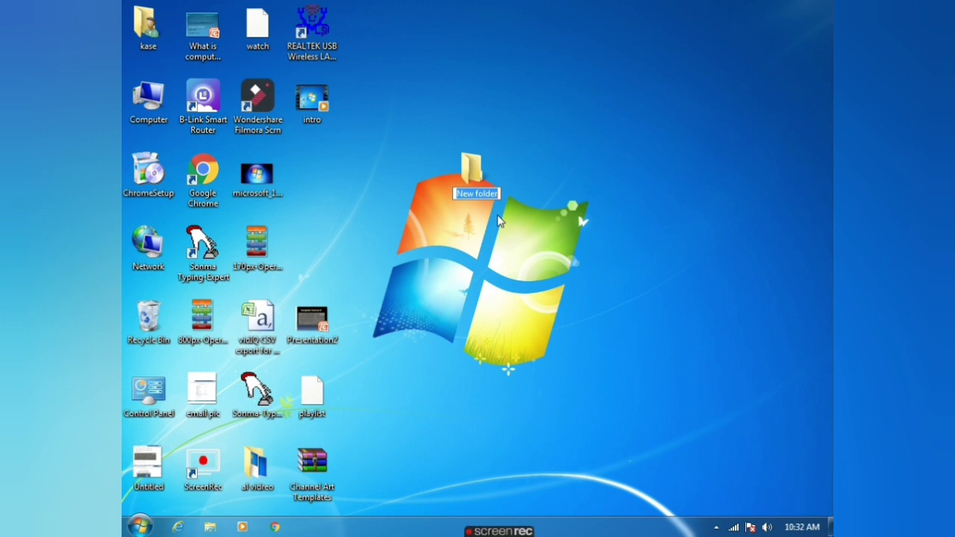
type("kase")
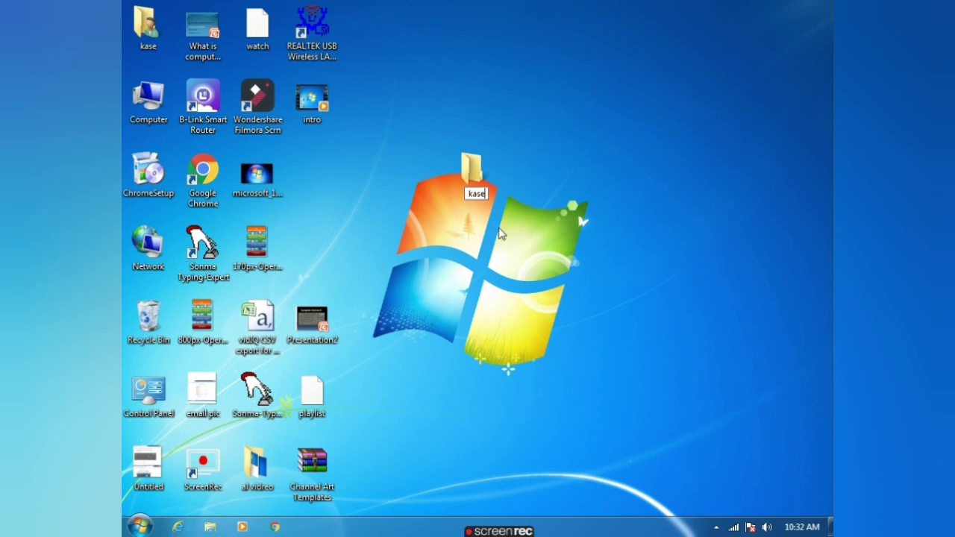
key("Return")
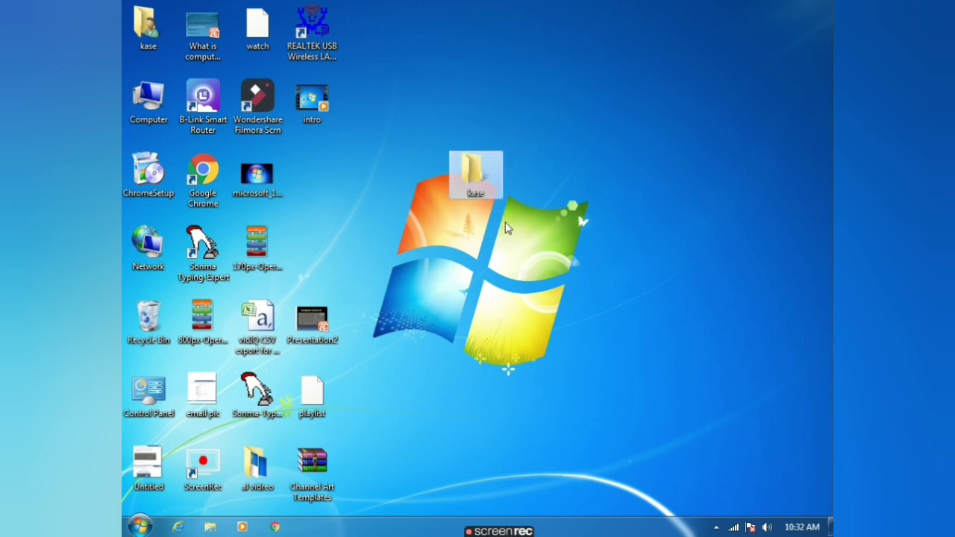
Step: Move the Presentation2 and playlist files from the desktop into the new kase folder, checking its contents
left_click_drag(476, 179, 419, 201)
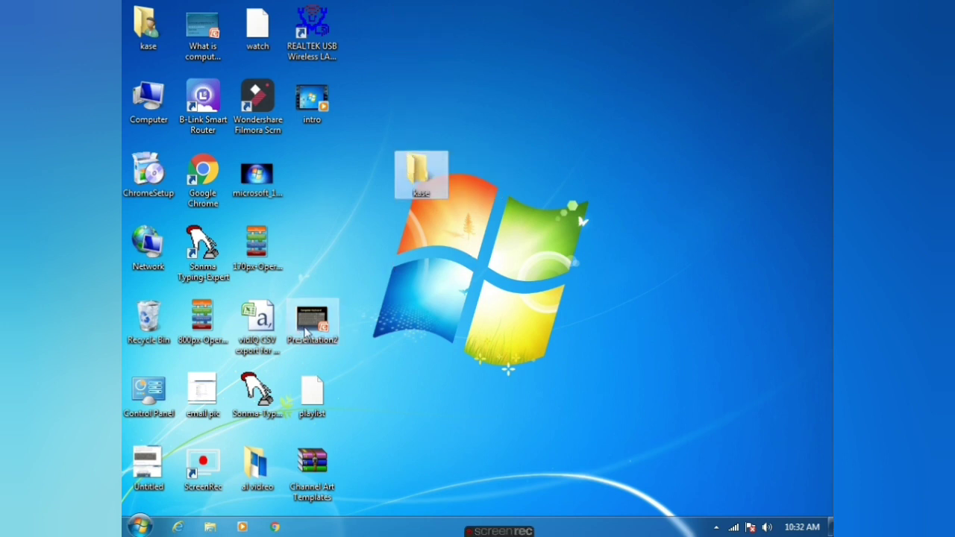
left_click_drag(311, 321, 410, 183)
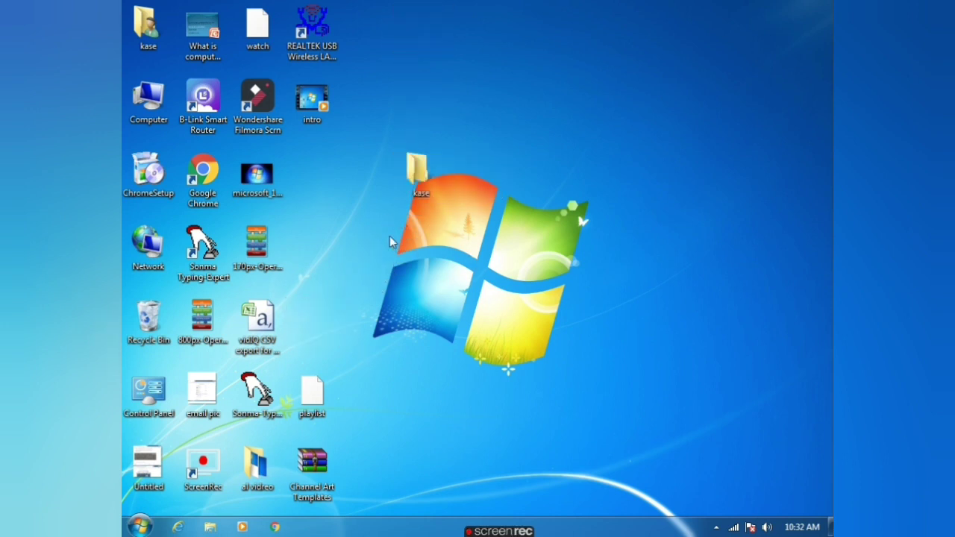
left_click_drag(313, 392, 420, 178)
double_click(423, 178)
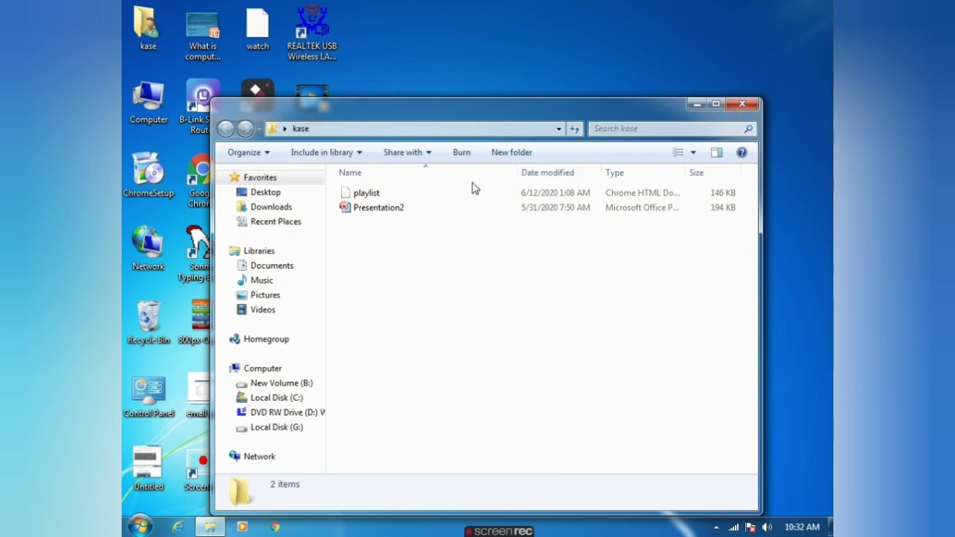
left_click(743, 109)
Step: Move the new kase folder to an open spot on the desktop and rename it selam
left_click_drag(419, 175, 317, 184)
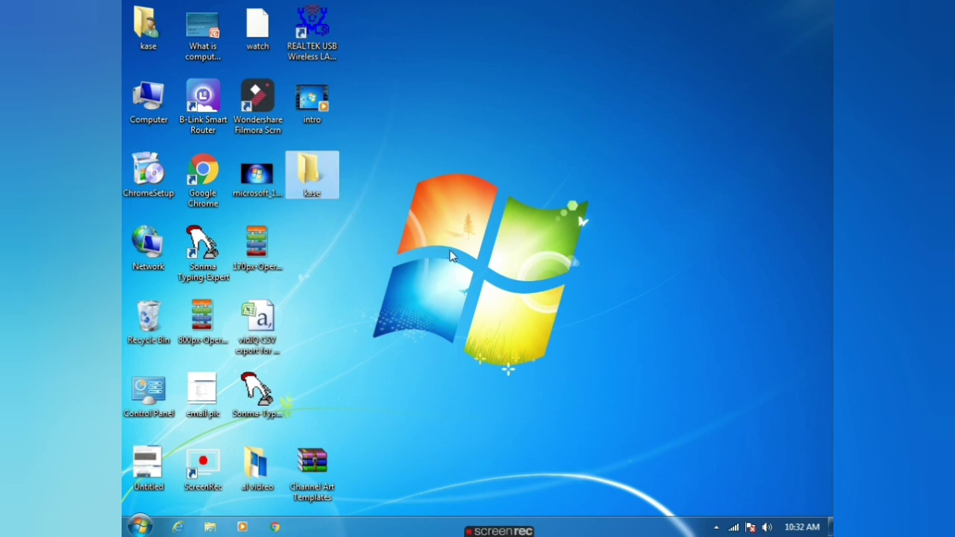
left_click_drag(306, 196, 416, 153)
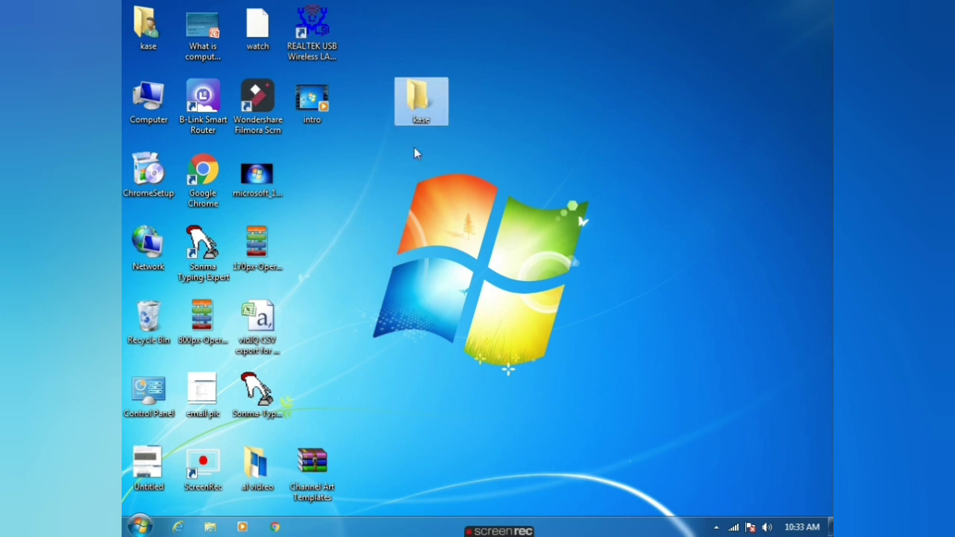
right_click(416, 109)
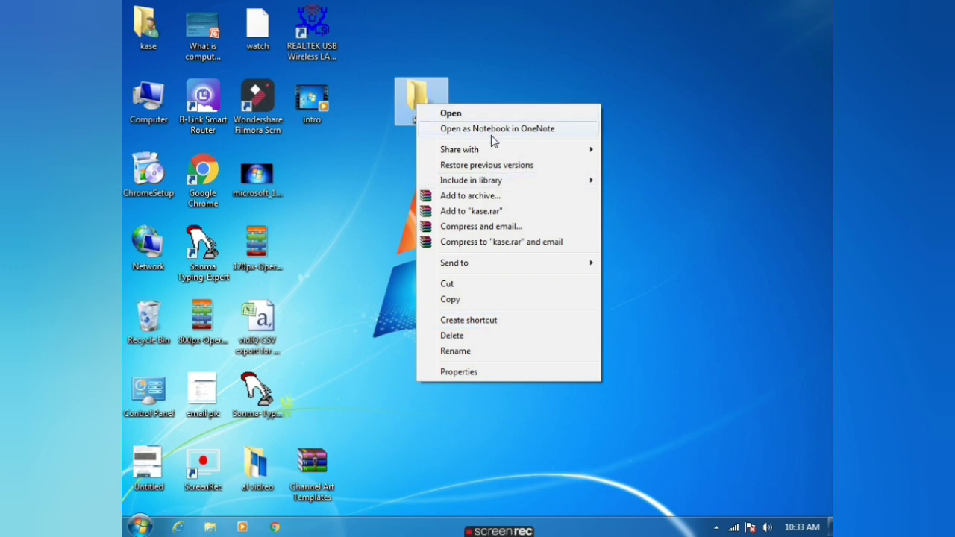
left_click(464, 352)
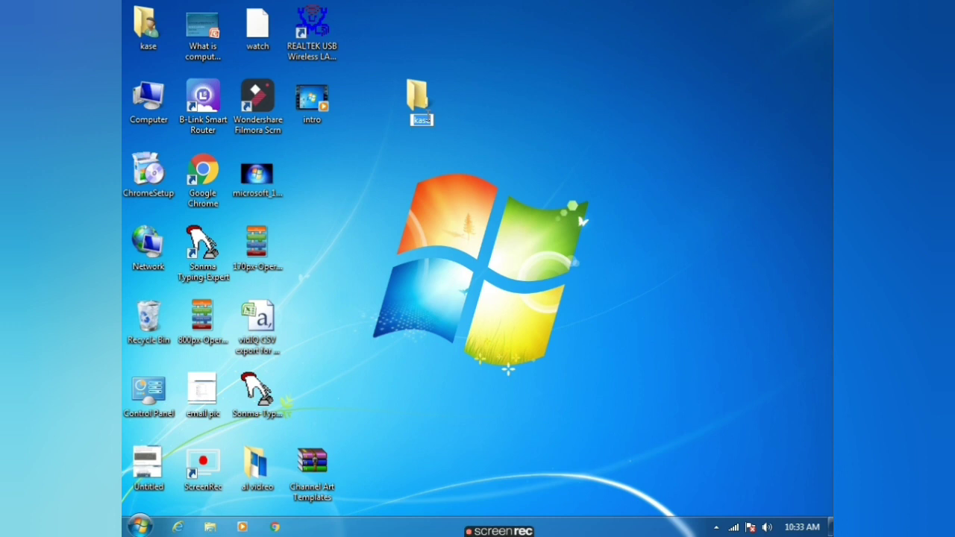
type("s")
type("lam")
key("Return")
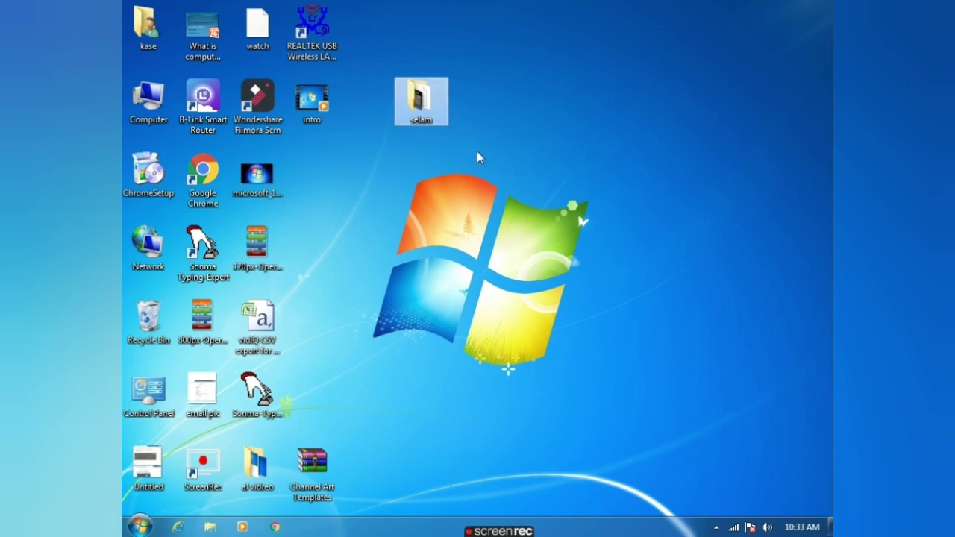
Step: Create another new folder on the desktop beside the selam folder and name it kb
right_click(525, 99)
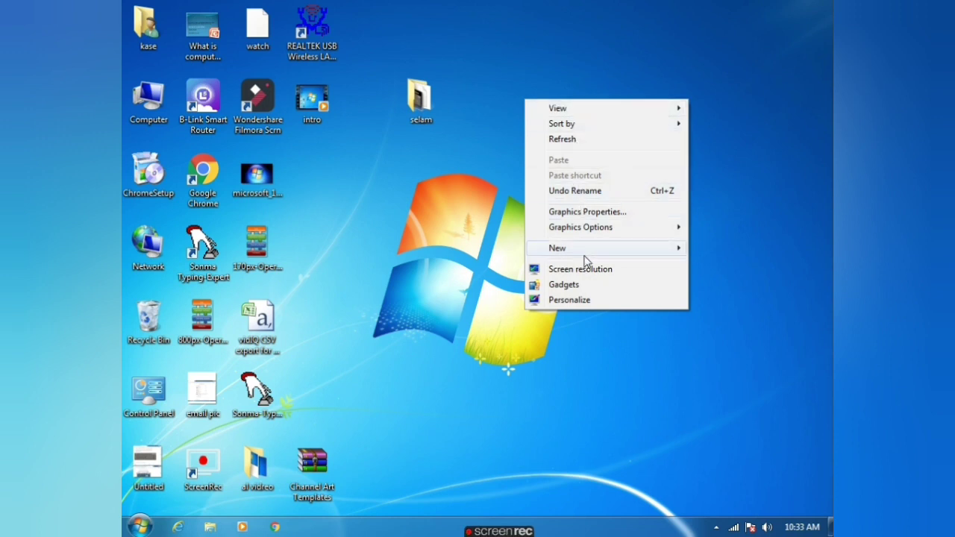
mouse_move(586, 259)
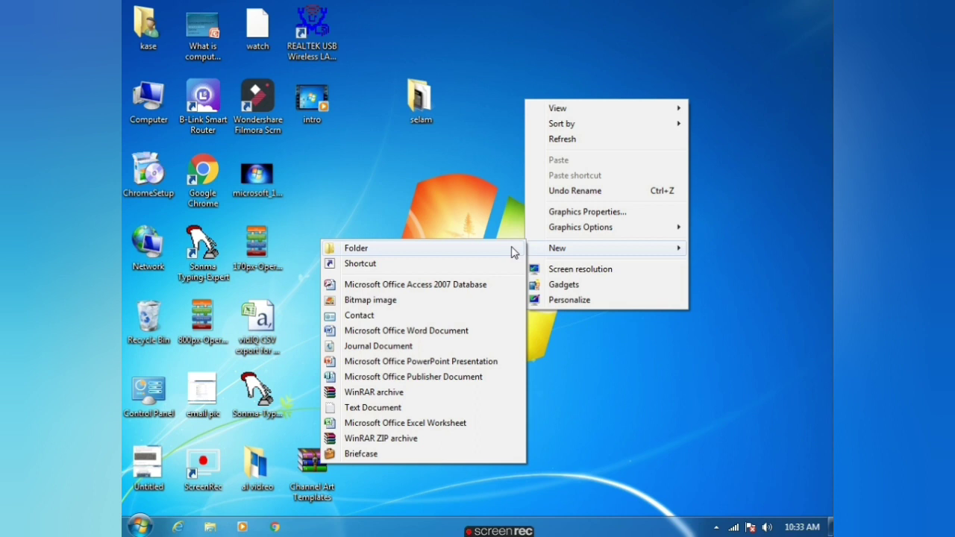
left_click(355, 249)
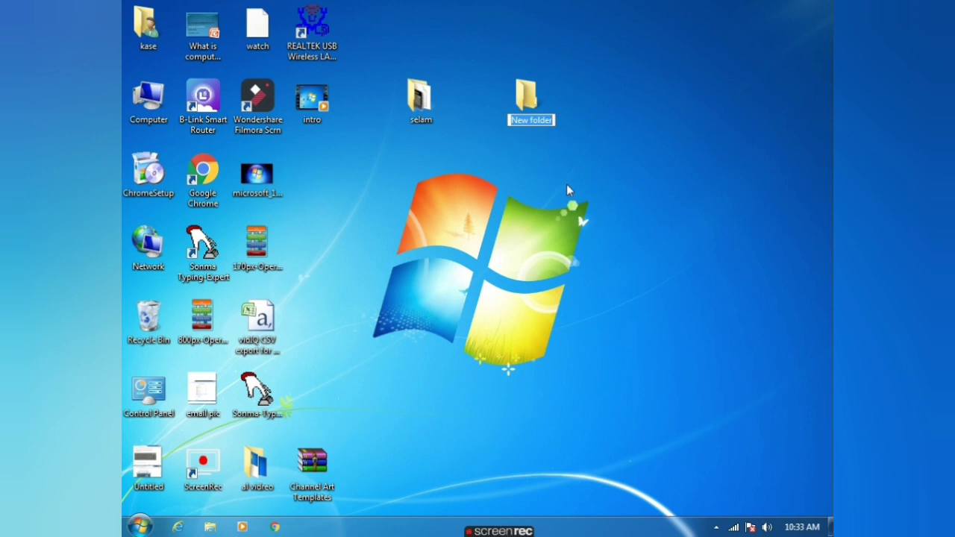
type("kkkk")
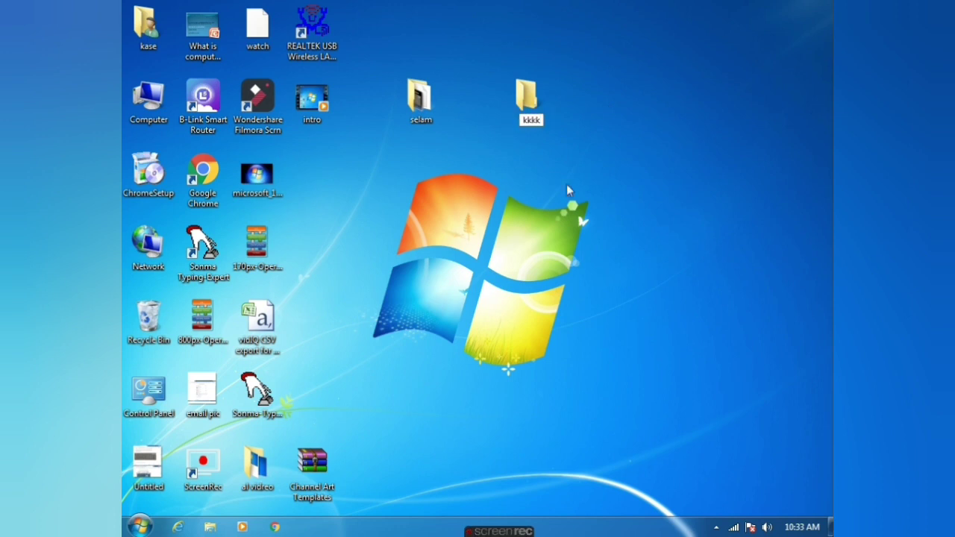
key("BackSpace")
key("BackSpace")
key("BackSpace")
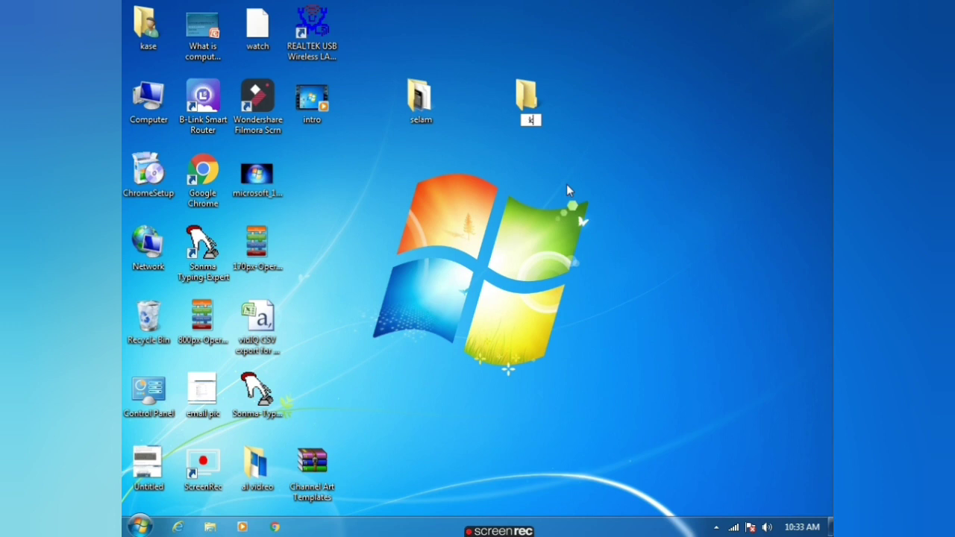
type("b")
key("Return")
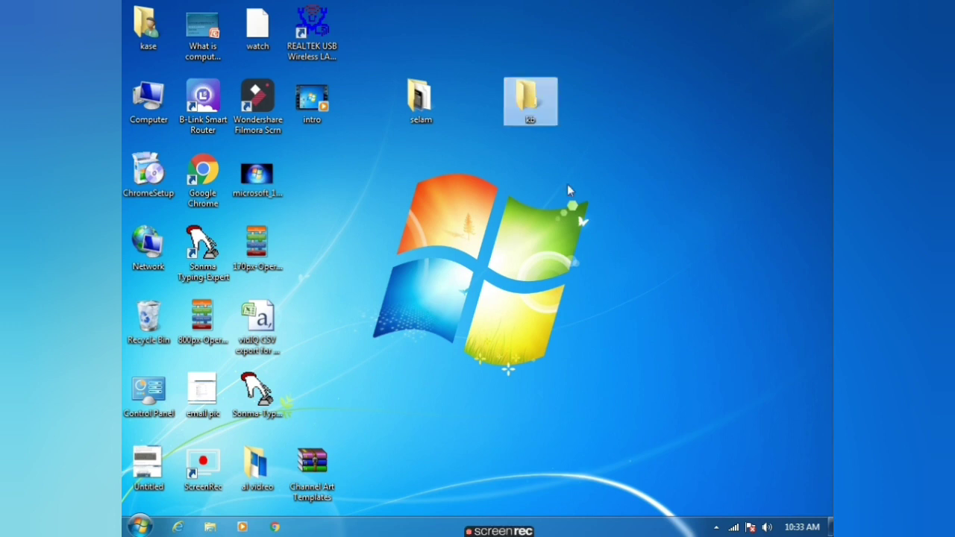
Step: Move the selam folder into kb, check kb's contents, and place kb with the other desktop icons below intro
left_click_drag(528, 108, 367, 183)
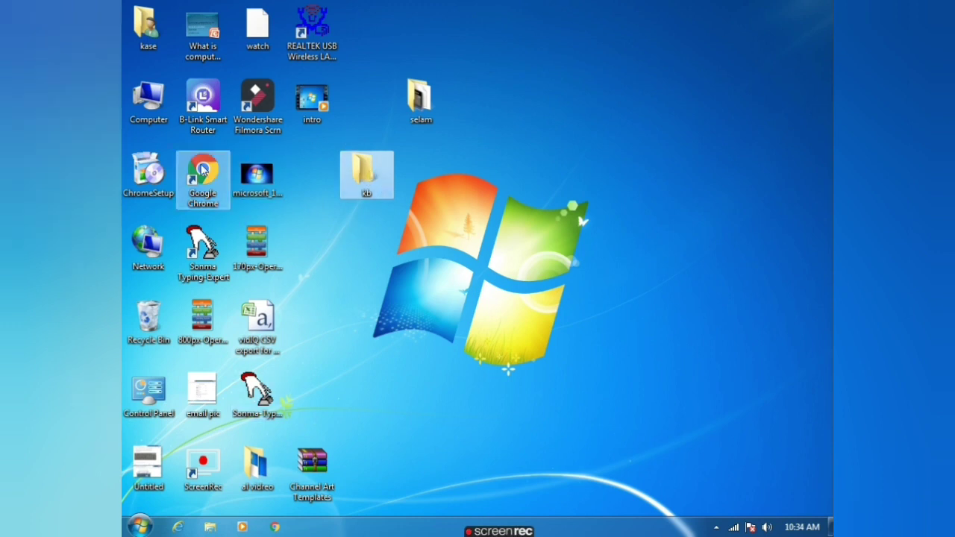
double_click(365, 181)
left_click(734, 103)
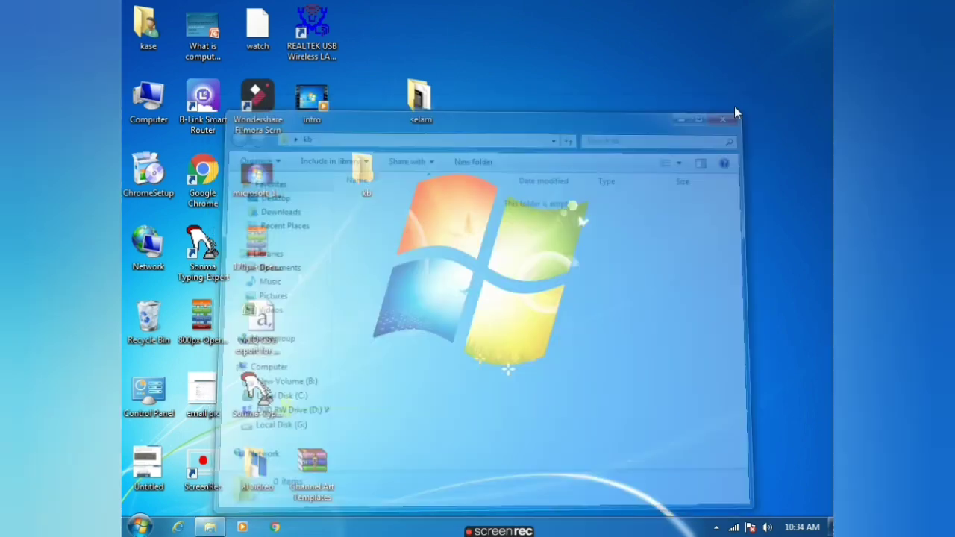
left_click_drag(420, 97, 358, 165)
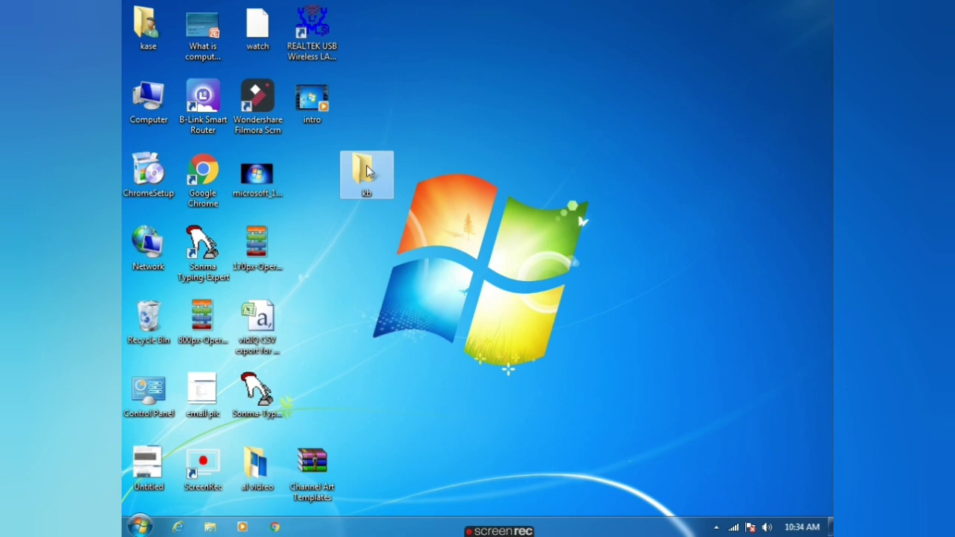
double_click(364, 175)
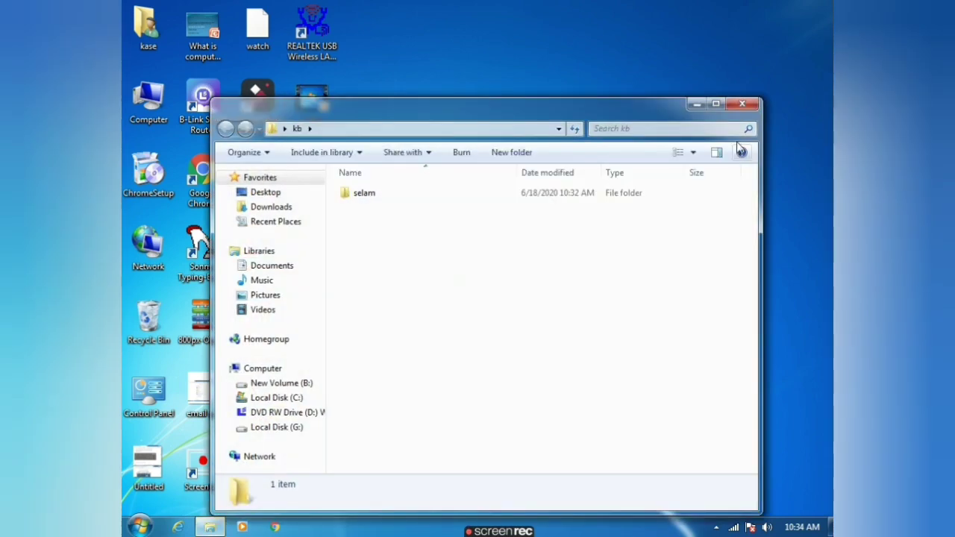
left_click(744, 103)
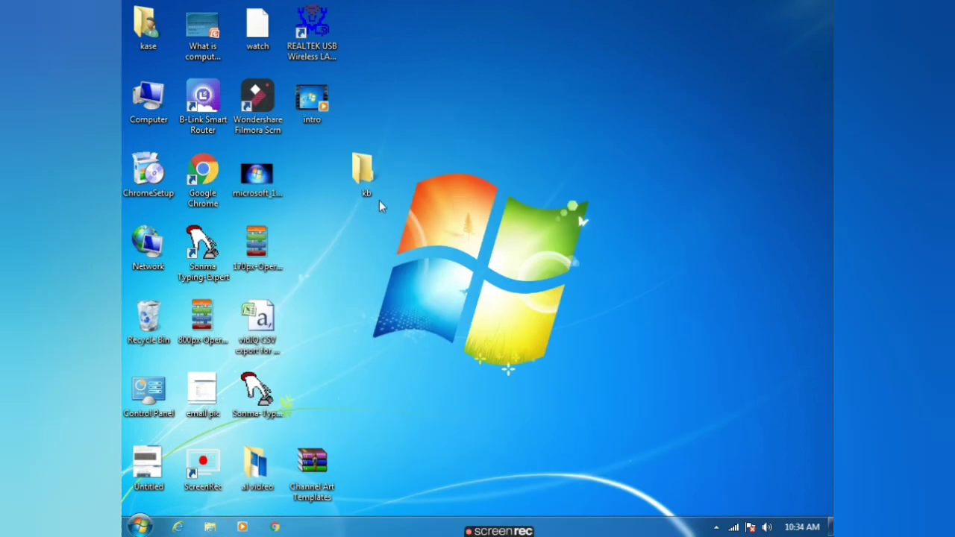
left_click_drag(369, 187, 320, 178)
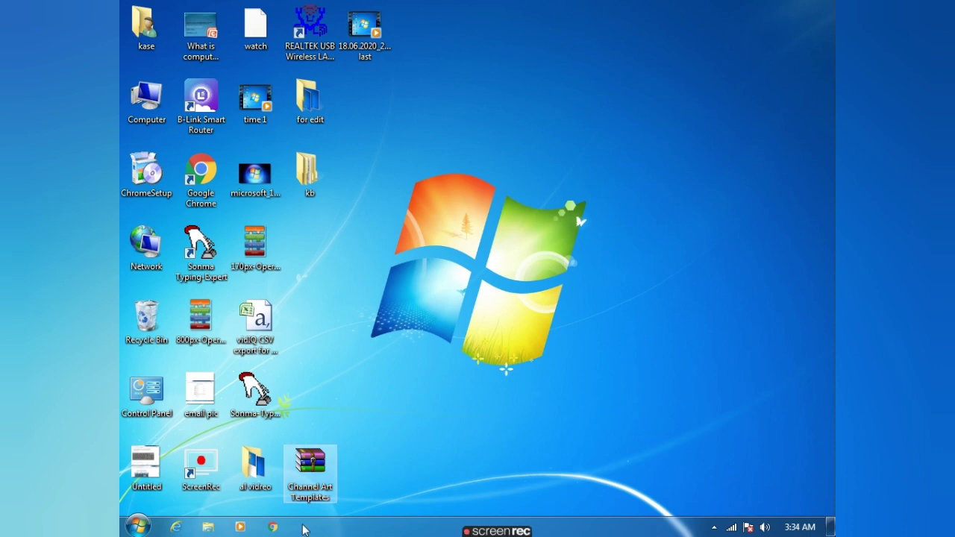
left_click(127, 527)
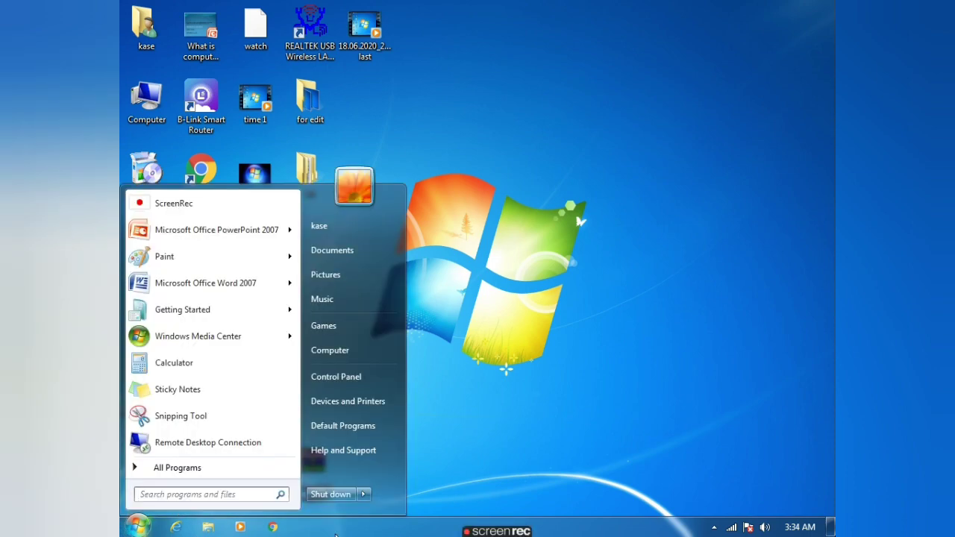
left_click(134, 526)
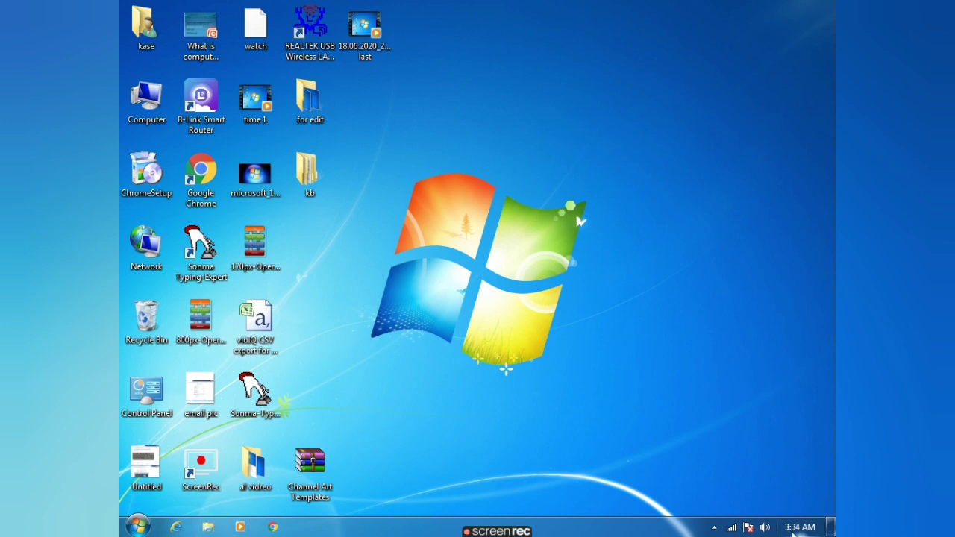
Step: Open the settings for changing the system date and time from the taskbar clock and set the hour to 6
mouse_move(795, 529)
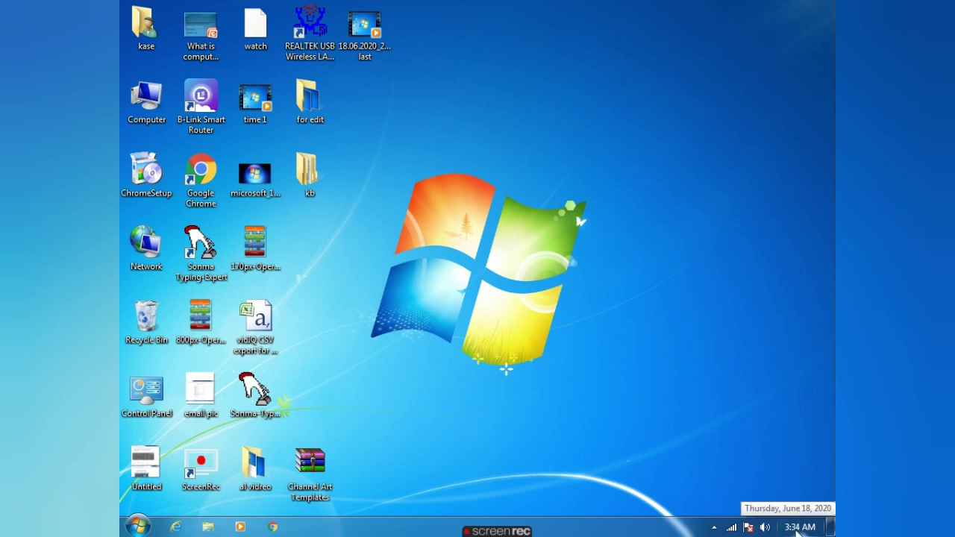
right_click(795, 528)
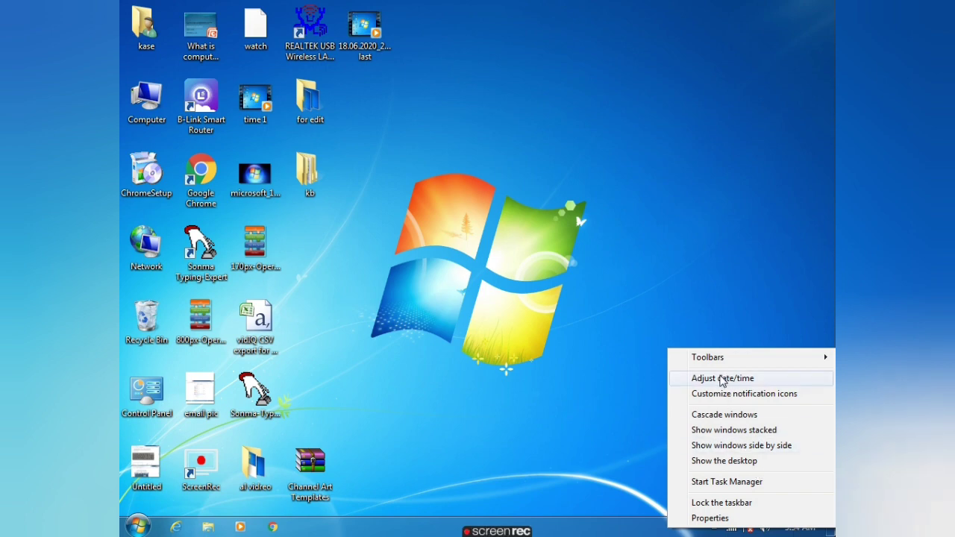
left_click(722, 378)
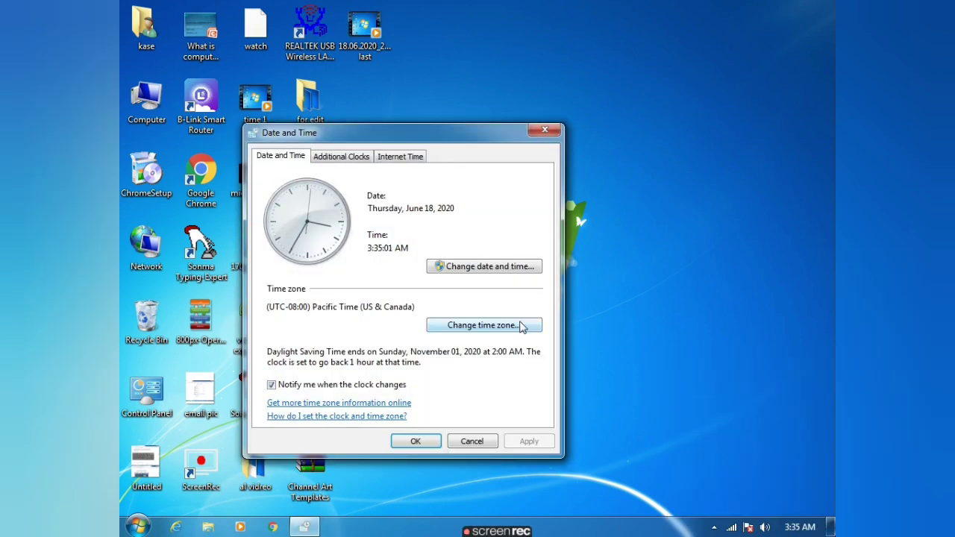
left_click(485, 271)
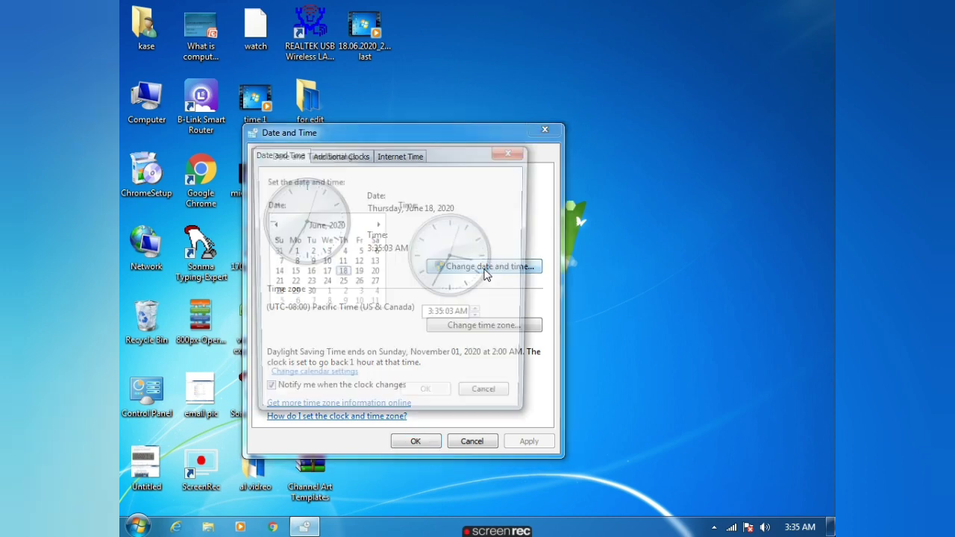
left_click(446, 315)
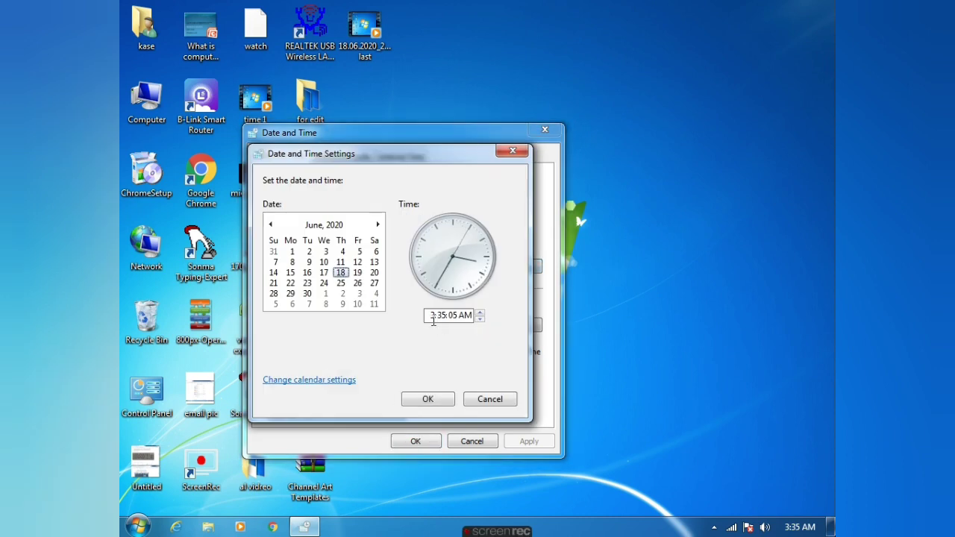
left_click(433, 316)
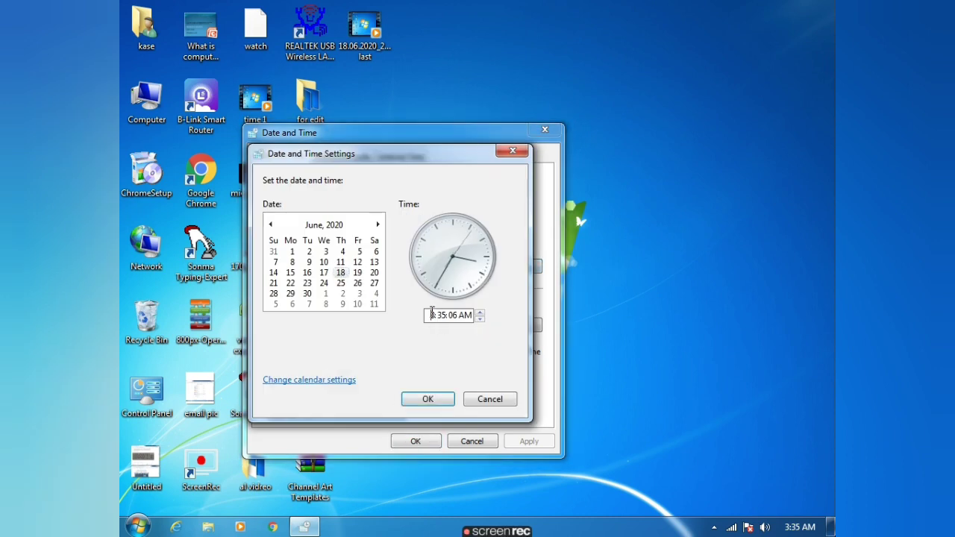
left_click(480, 319)
left_click(479, 313)
left_click(480, 312)
left_click(480, 313)
left_click(479, 312)
Step: Set the minutes of the system time to 00 and switch it to PM
left_click(480, 318)
left_click(480, 318)
left_click(480, 318)
left_click(480, 318)
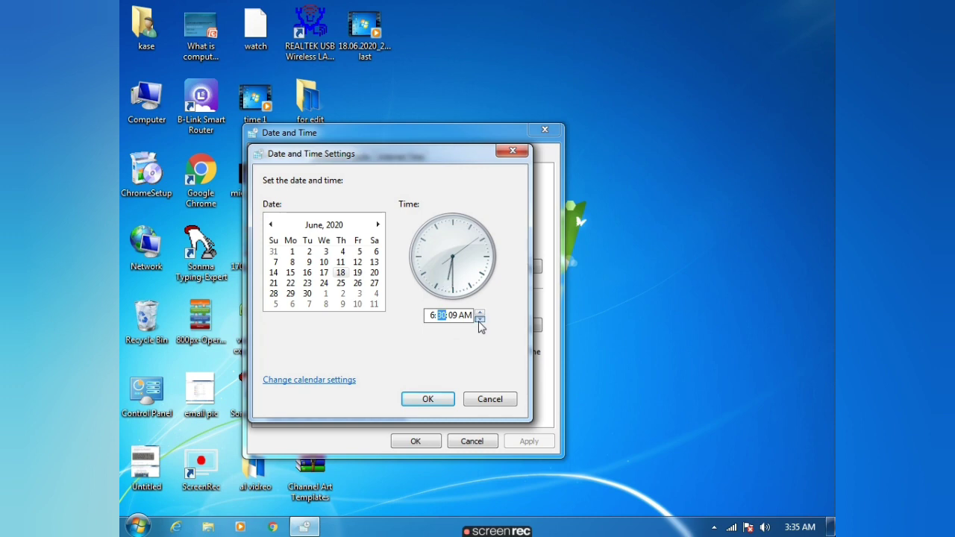
left_click(479, 318)
left_click(480, 319)
left_click(480, 318)
left_click(480, 319)
left_click(480, 319)
left_click(480, 319)
left_click(480, 318)
left_click(480, 318)
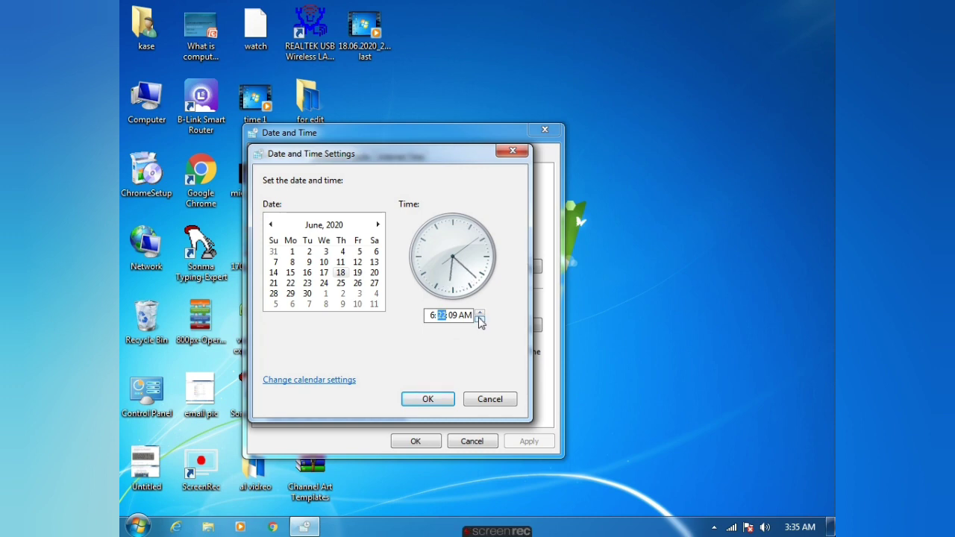
left_click(479, 318)
left_click(479, 319)
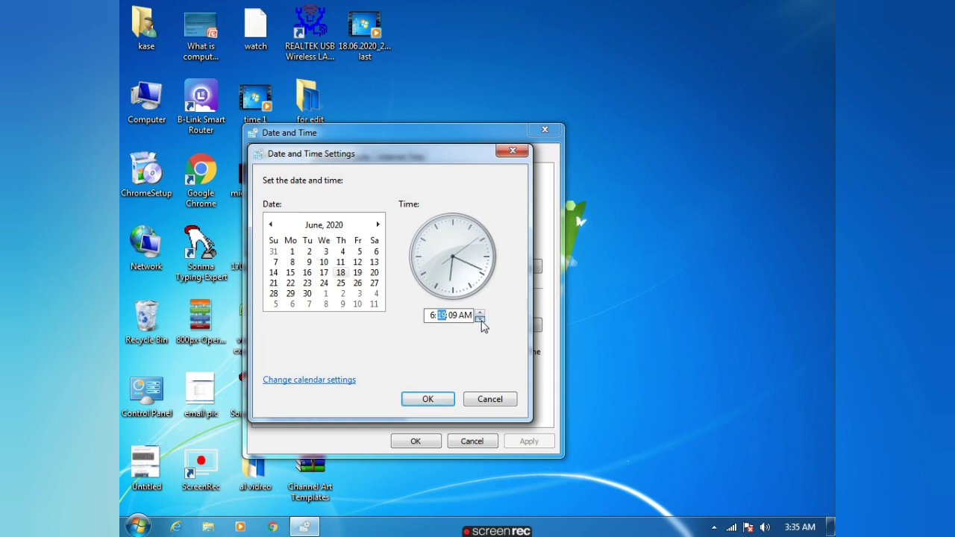
left_click(479, 318)
left_click(480, 319)
left_click(480, 319)
left_click(480, 319)
left_click(480, 318)
left_click(480, 318)
left_click(480, 318)
left_click(479, 318)
left_click(479, 319)
left_click(480, 318)
left_click(480, 318)
left_click(480, 319)
left_click(480, 318)
left_click(480, 318)
left_click(480, 319)
left_click(480, 319)
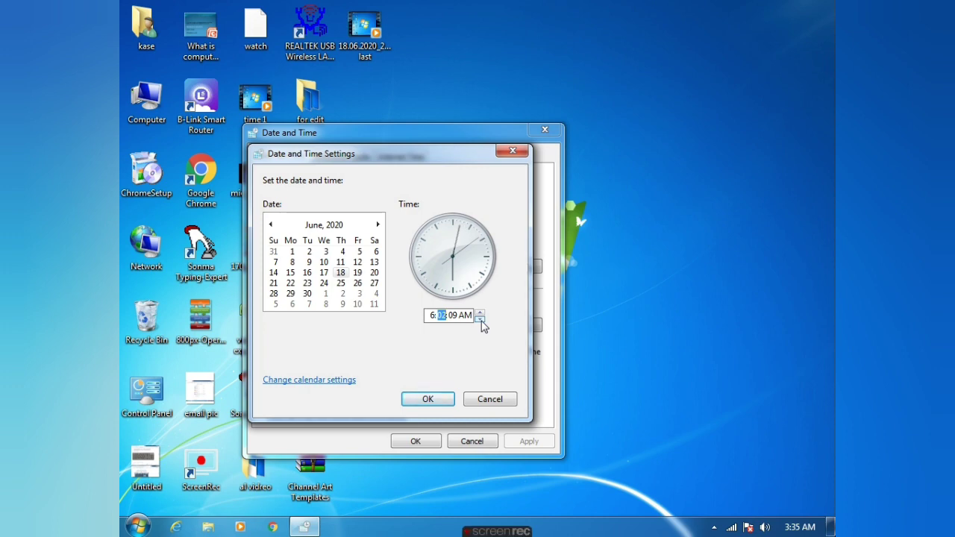
left_click(480, 319)
left_click(479, 319)
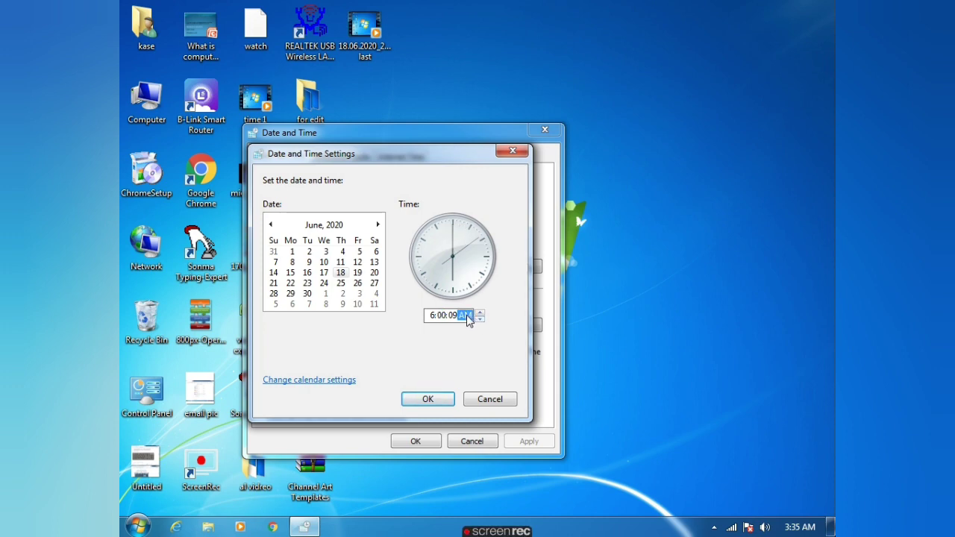
left_click(466, 315)
left_click(480, 312)
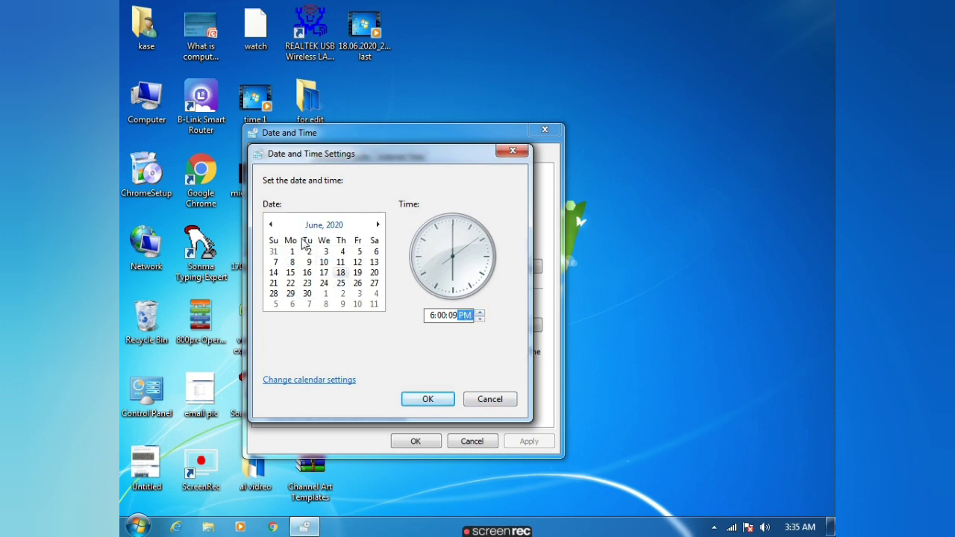
Step: Page the date calendar forward month by month to March 2021
left_click(378, 225)
left_click(378, 225)
left_click(378, 225)
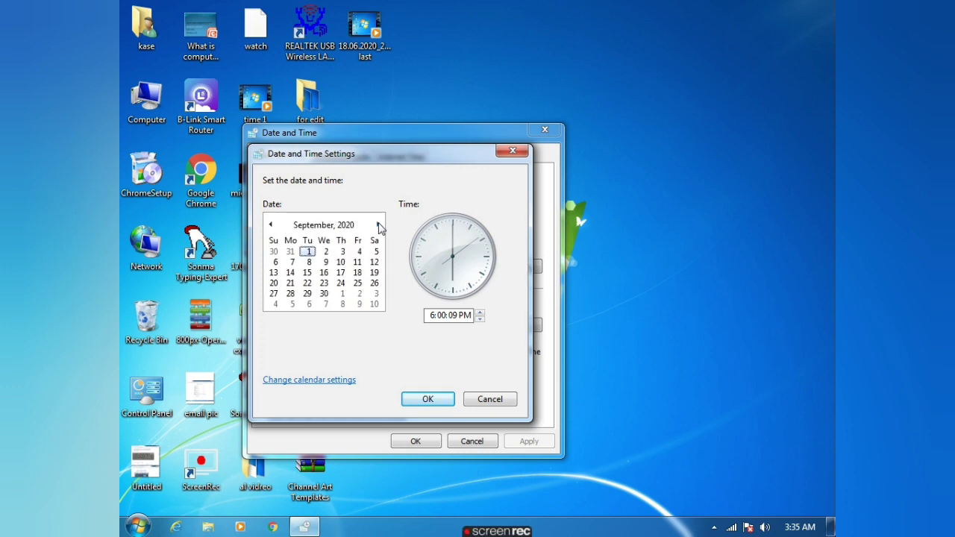
left_click(379, 225)
left_click(378, 225)
left_click(379, 225)
left_click(378, 225)
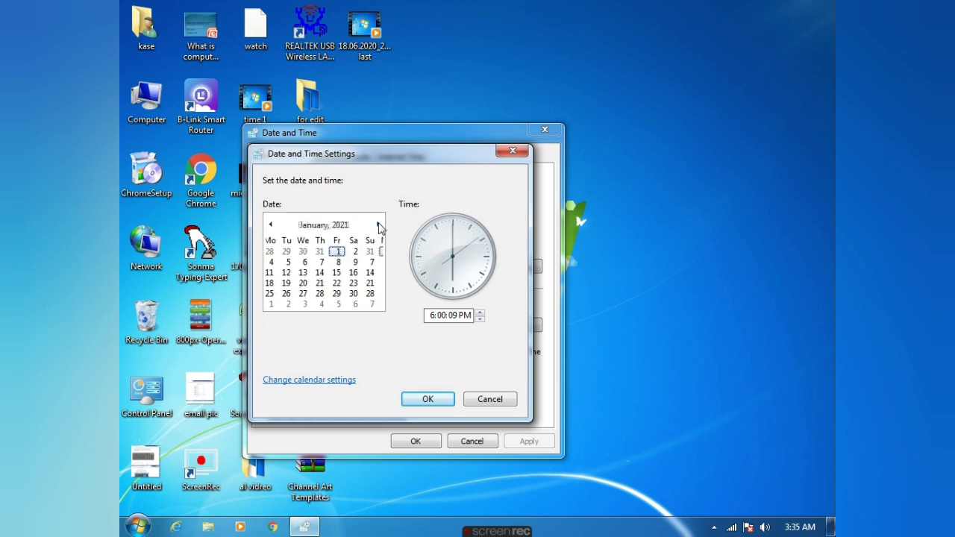
left_click(378, 226)
left_click(378, 226)
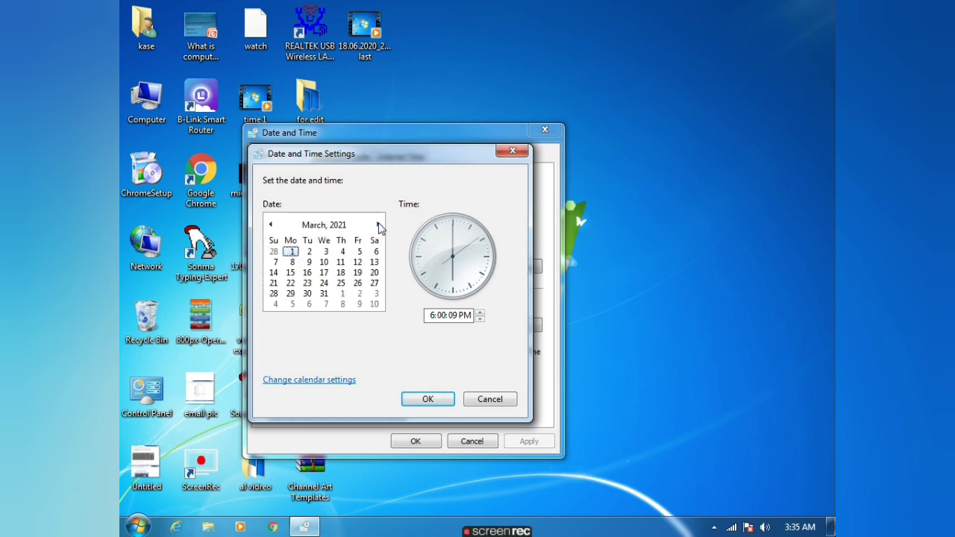
Step: Page the date calendar backward month by month to November 2019
left_click(271, 225)
left_click(272, 225)
left_click(271, 225)
left_click(272, 225)
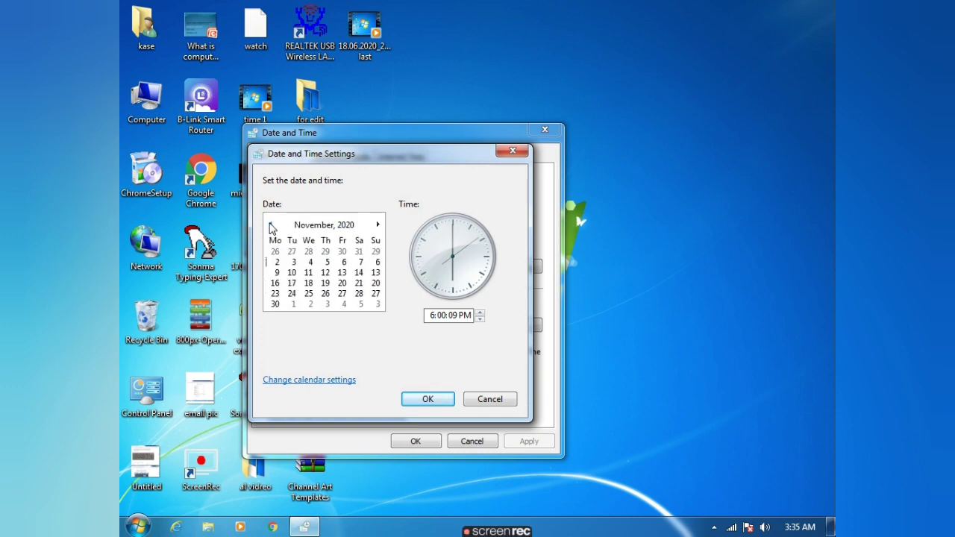
left_click(272, 225)
left_click(272, 225)
left_click(272, 225)
left_click(271, 226)
left_click(272, 226)
left_click(272, 225)
left_click(272, 226)
left_click(271, 226)
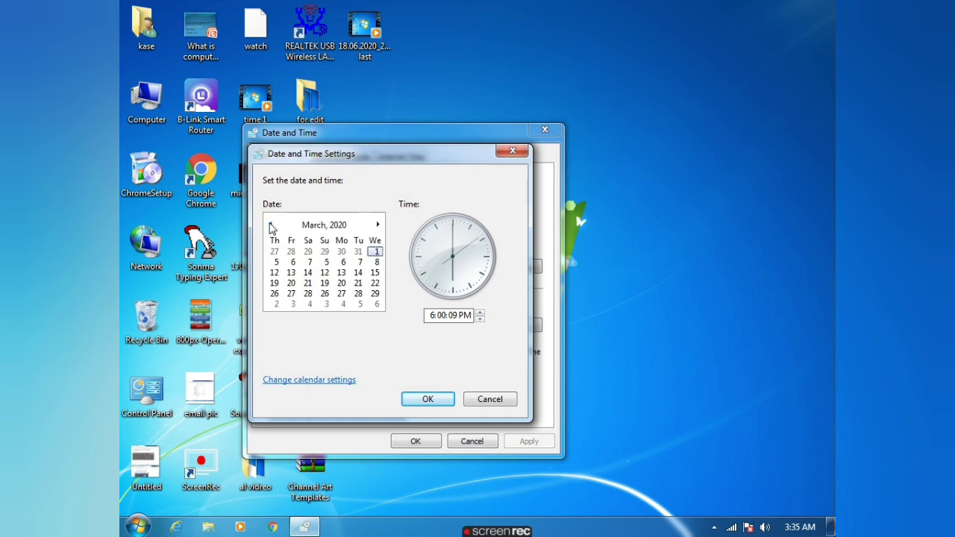
left_click(272, 226)
left_click(271, 225)
left_click(271, 226)
left_click(272, 225)
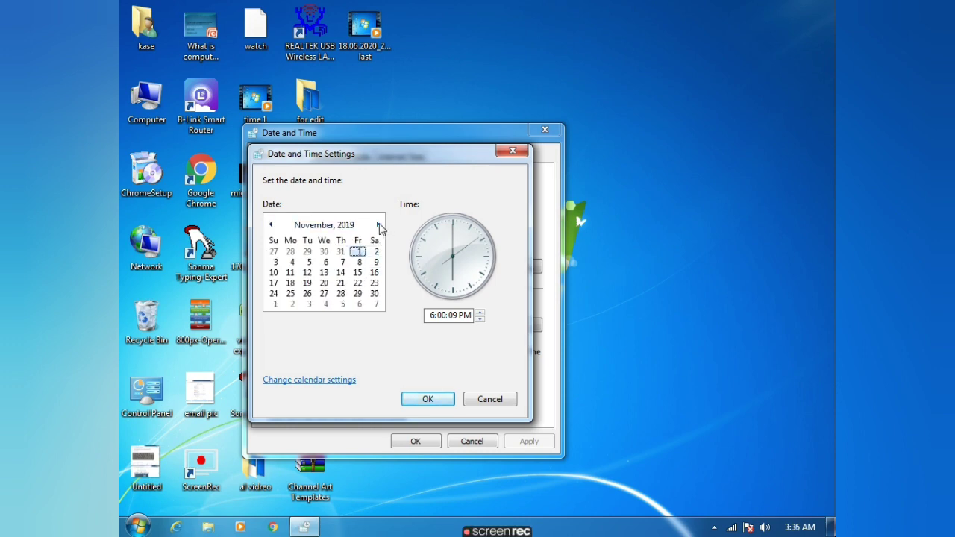
Step: Return the calendar to June 2020, select day 18, and confirm the date and time settings
left_click(379, 226)
left_click(379, 225)
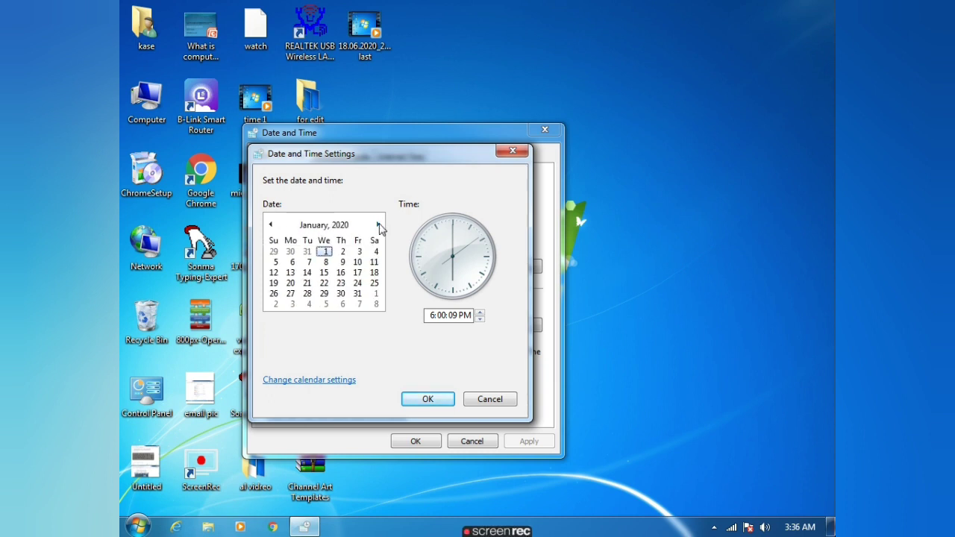
left_click(379, 225)
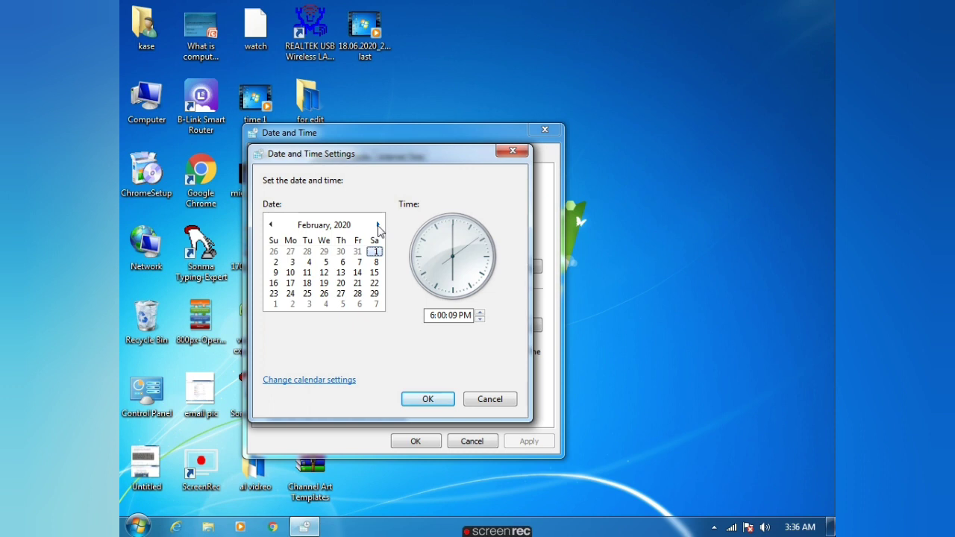
left_click(379, 226)
left_click(379, 225)
left_click(379, 226)
left_click(379, 225)
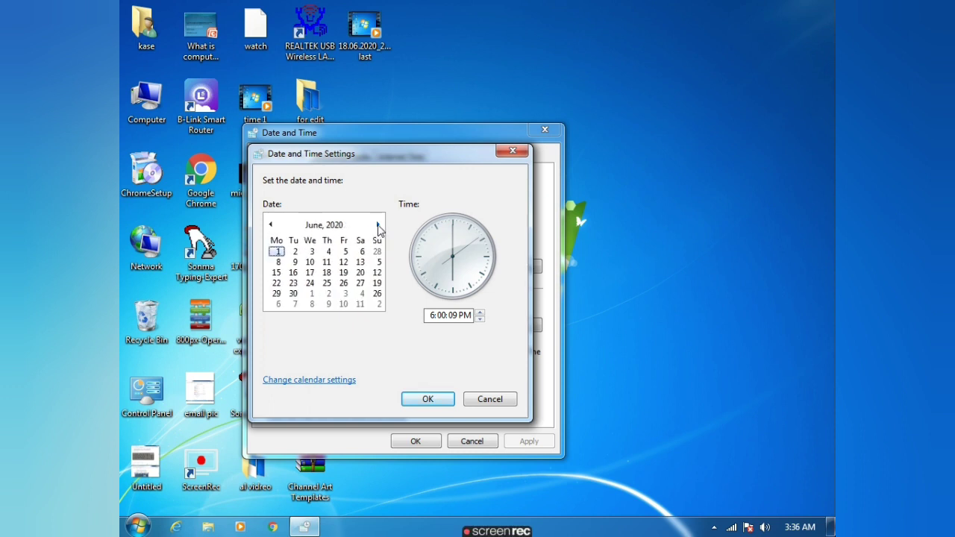
left_click(379, 226)
left_click(270, 224)
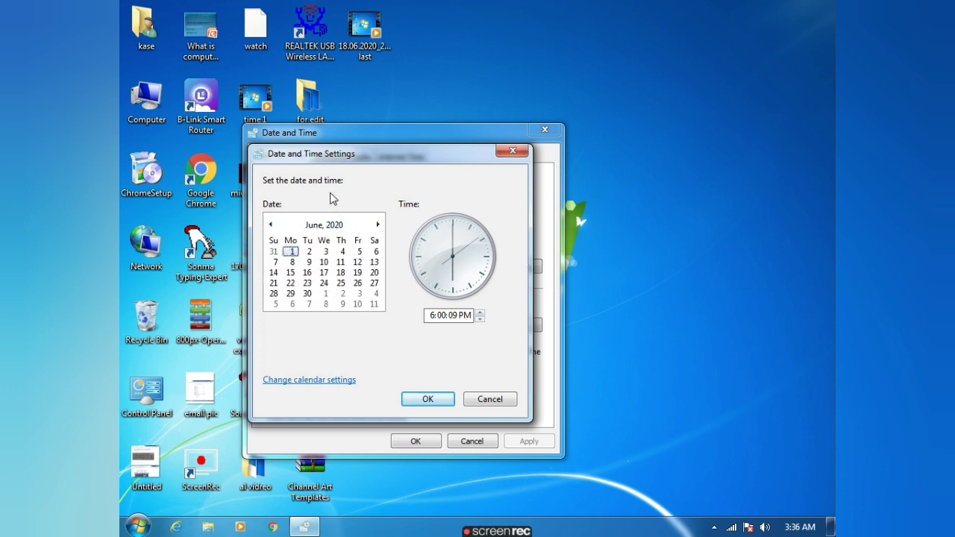
left_click(341, 273)
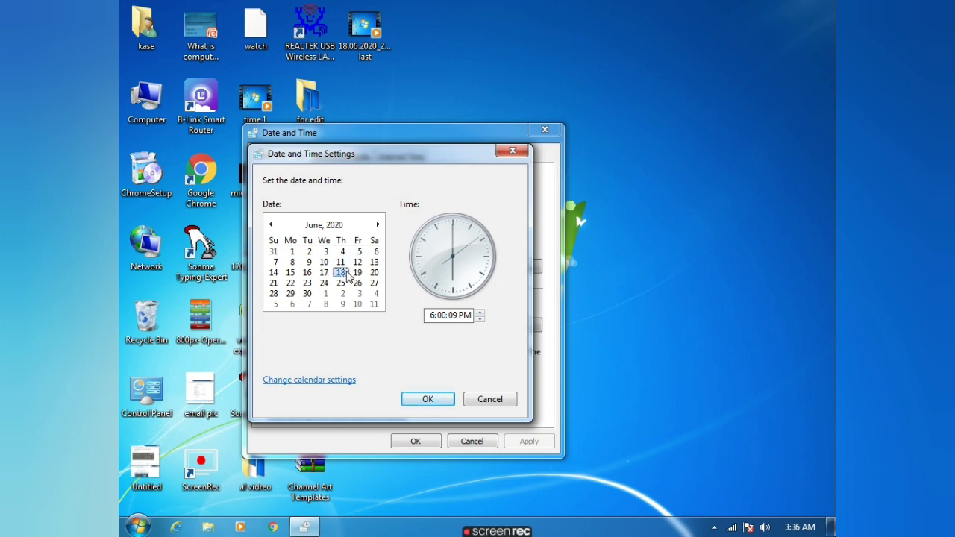
left_click(428, 399)
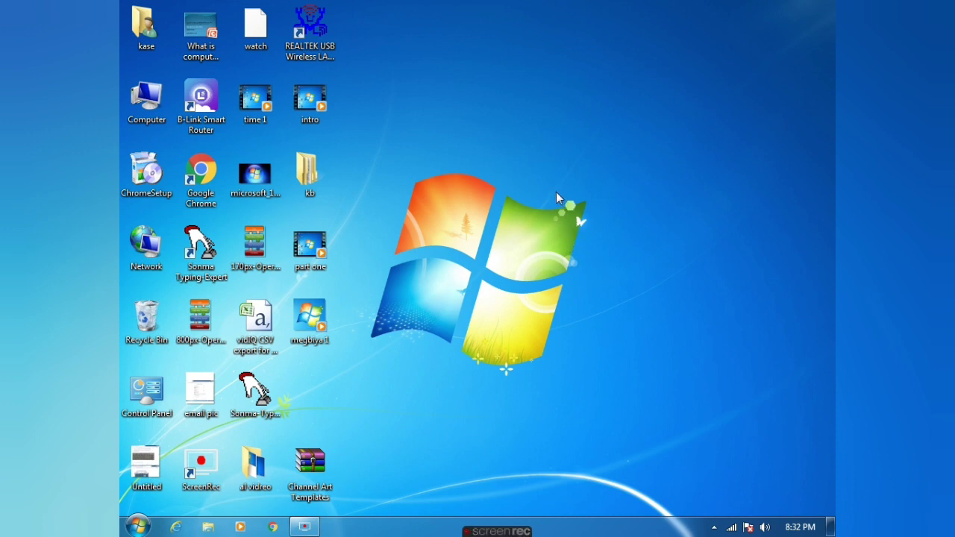
Step: Open the desktop's personalization settings, browse the available themes, apply the Landscapes Aero theme, and close the window
right_click(501, 153)
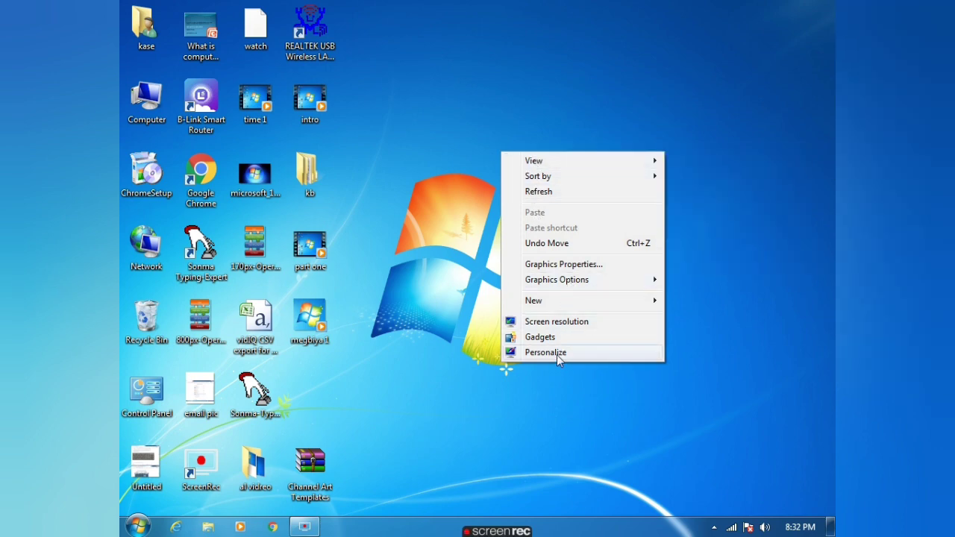
left_click(557, 354)
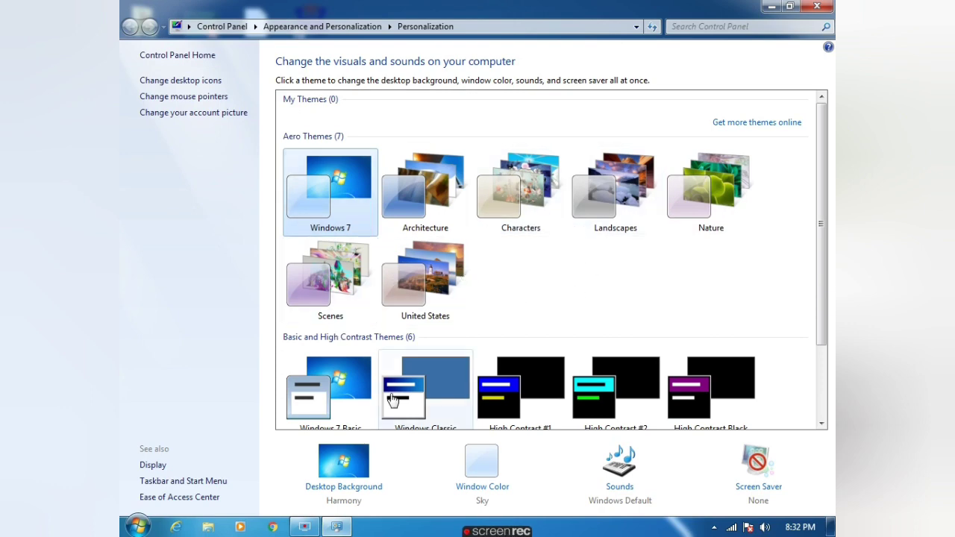
scroll(397, 388, "down", 3)
scroll(401, 378, "up", 3)
scroll(405, 378, "down", 3)
scroll(408, 373, "up", 3)
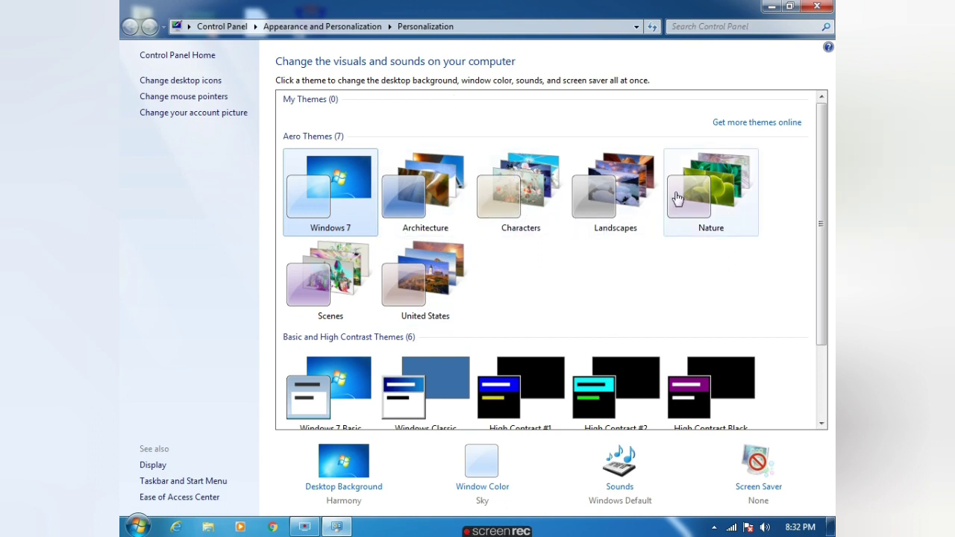
left_click(631, 187)
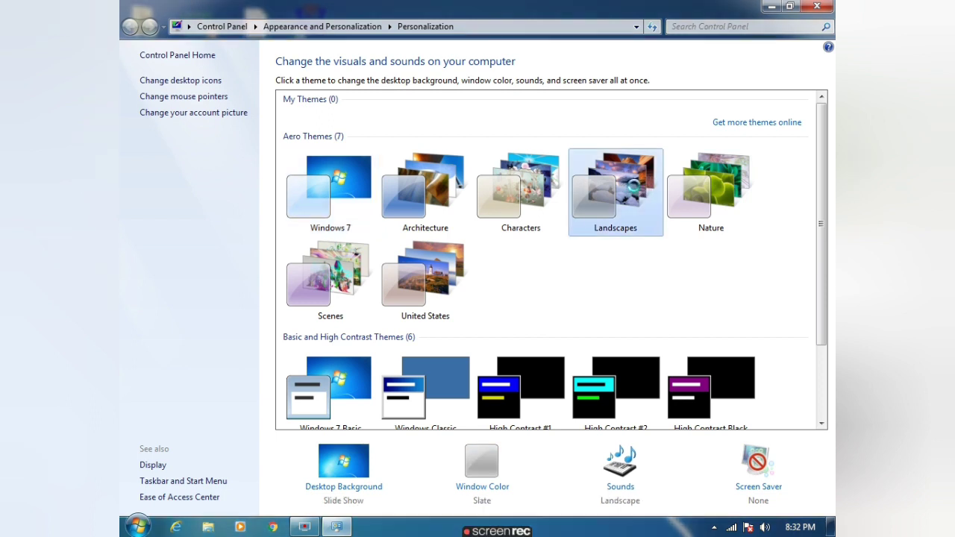
left_click(819, 7)
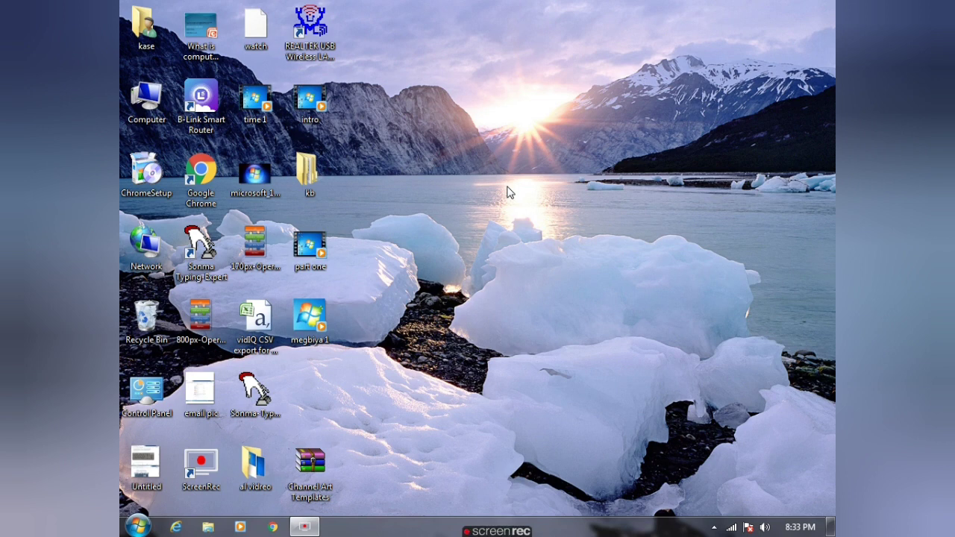
mouse_move(496, 528)
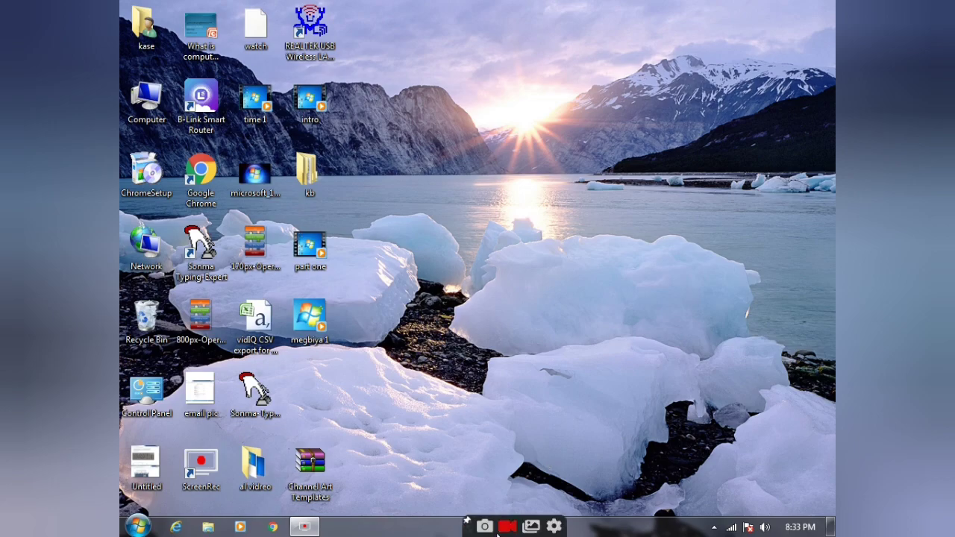